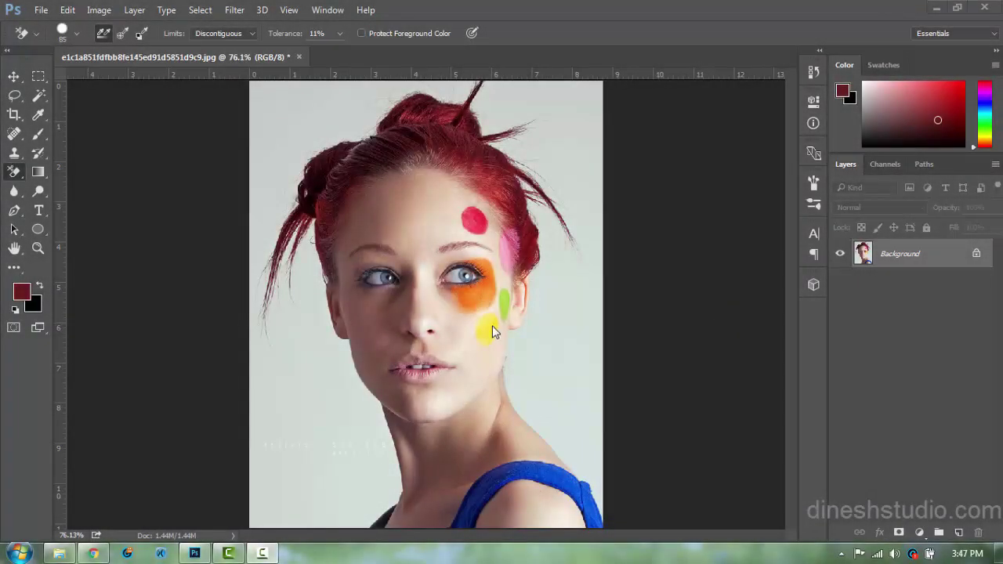
- Select the Background Eraser Tool from the Eraser tool flyout
right_click(22, 180)
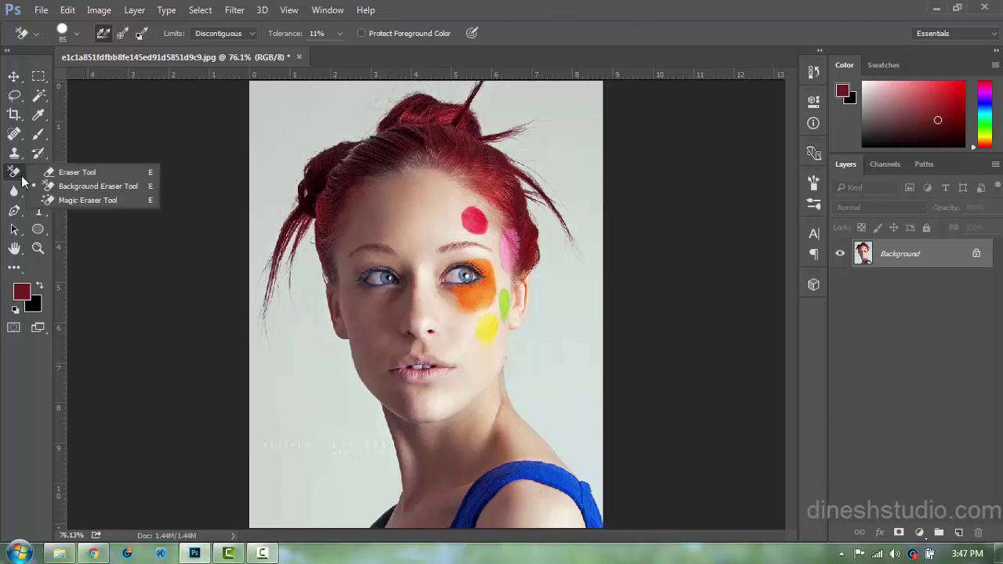
click(78, 188)
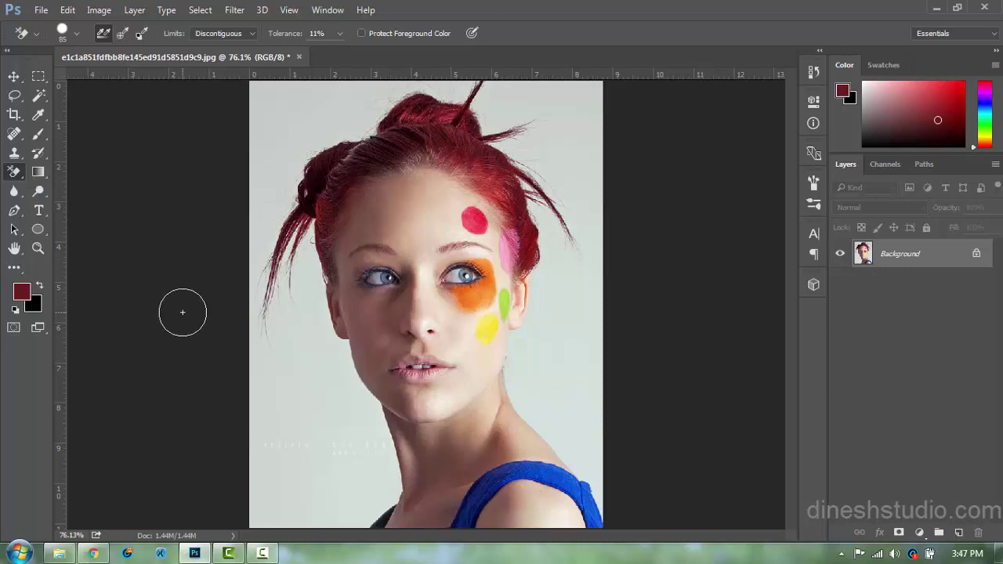
- Sample the neck's light skin tone and erase the grey background right of the neck
key(i)
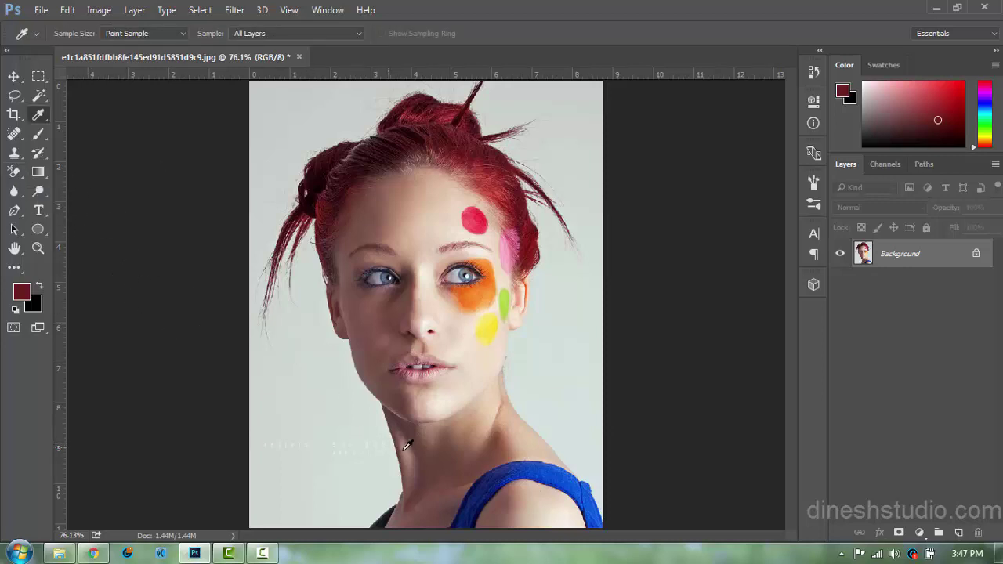
click(552, 448)
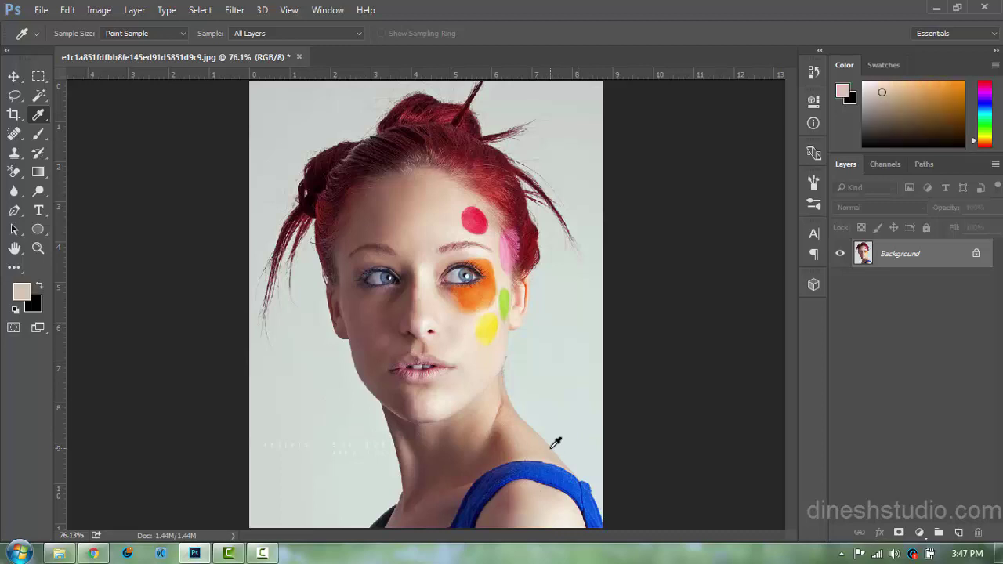
key(b)
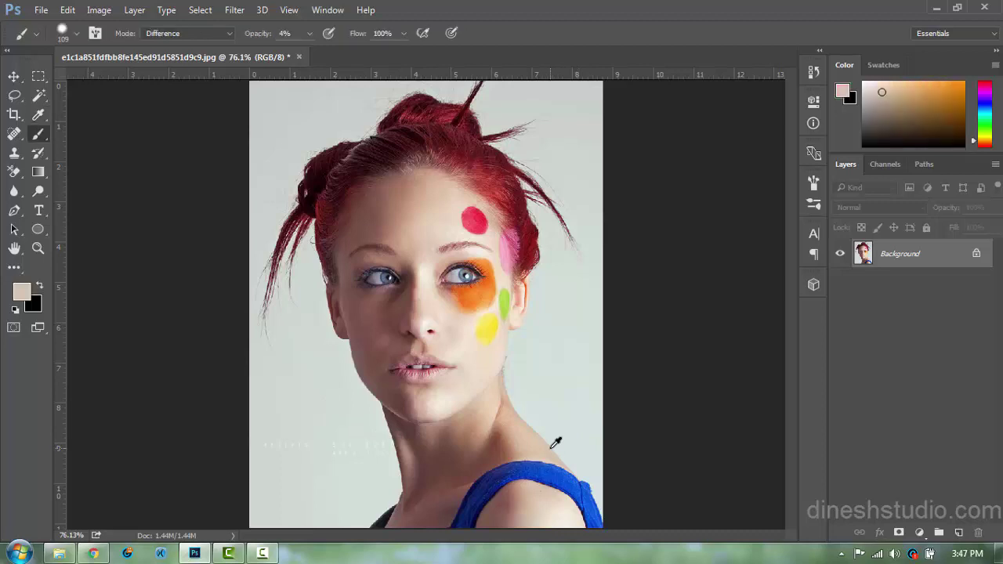
key(e)
mouse_move(556, 446)
mouse_down()
mouse_move(528, 387)
mouse_move(593, 347)
mouse_move(573, 416)
mouse_move(589, 421)
mouse_move(580, 474)
mouse_up()
- Sample the shirt's blue, then a dark grey, with the Eyedropper
key(i)
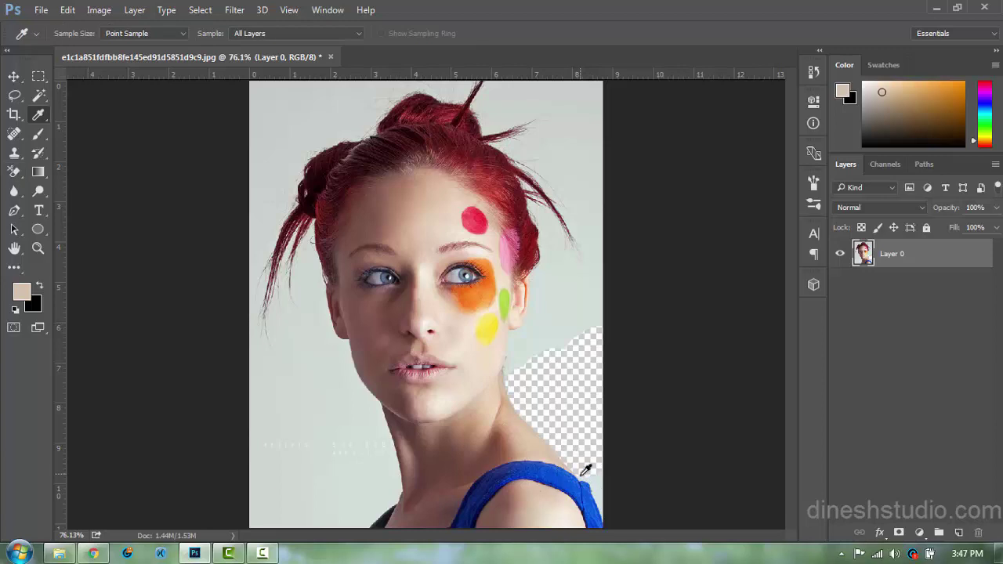
click(593, 497)
key(e)
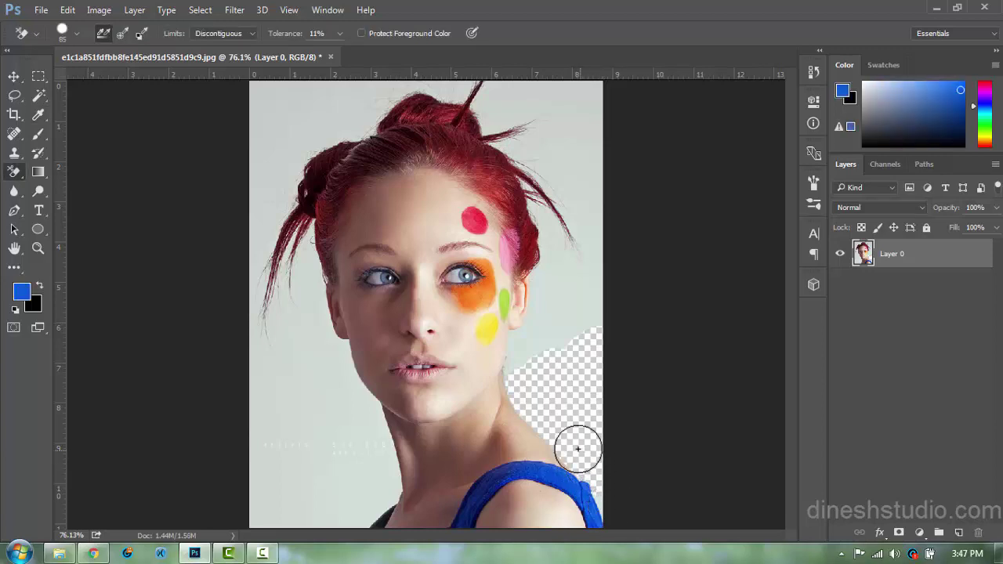
key(i)
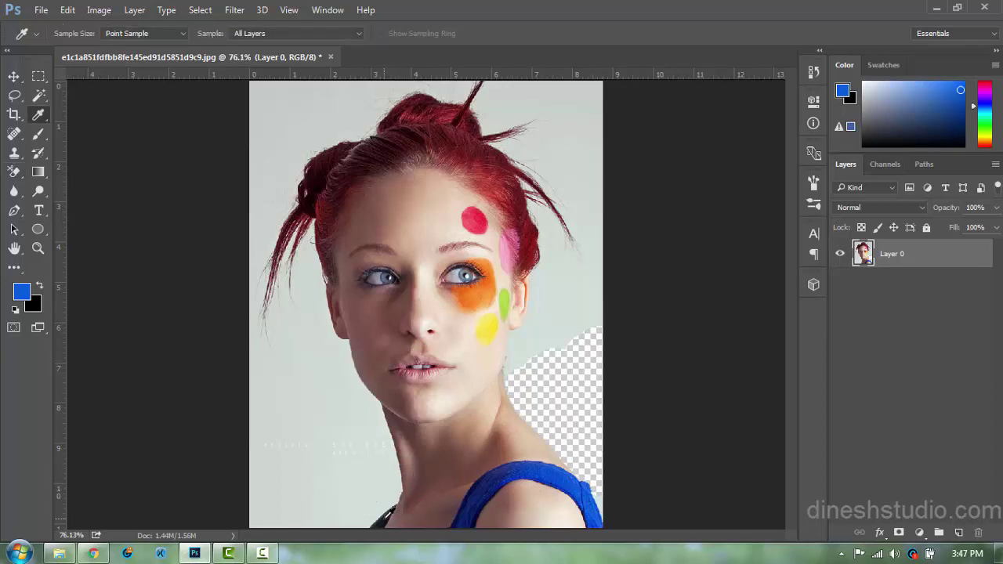
click(384, 518)
- Erase the grey background at the bottom left and up along the left side
key(e)
mouse_move(365, 513)
mouse_down()
mouse_move(340, 529)
mouse_move(320, 510)
mouse_move(347, 503)
mouse_move(249, 491)
mouse_up()
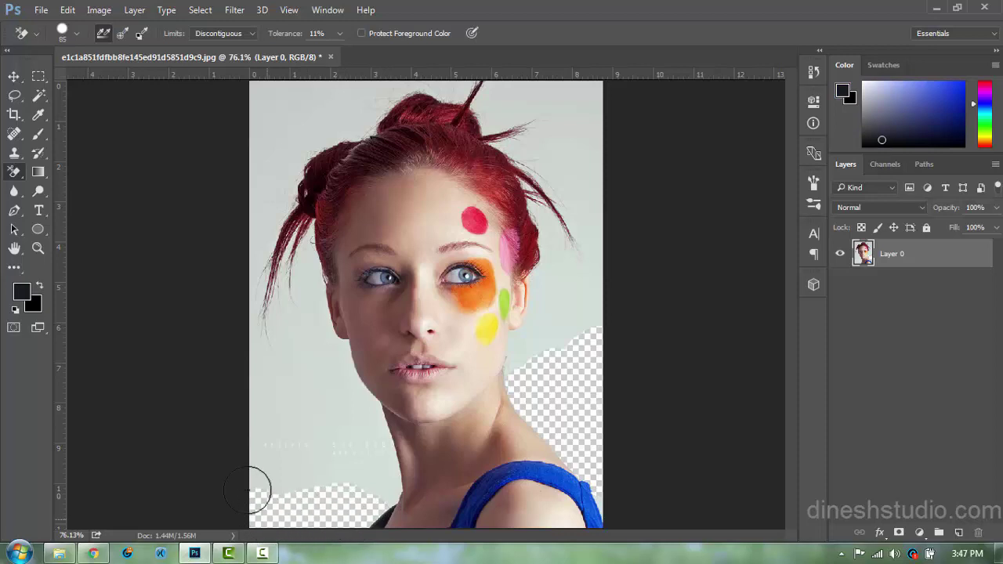
mouse_move(257, 379)
mouse_down()
mouse_move(267, 468)
mouse_move(282, 381)
mouse_move(300, 483)
mouse_move(329, 358)
mouse_move(341, 481)
mouse_move(373, 481)
mouse_up()
- Sample the dark tone at the neck edge, then the light skin tone near the jaw
key(i)
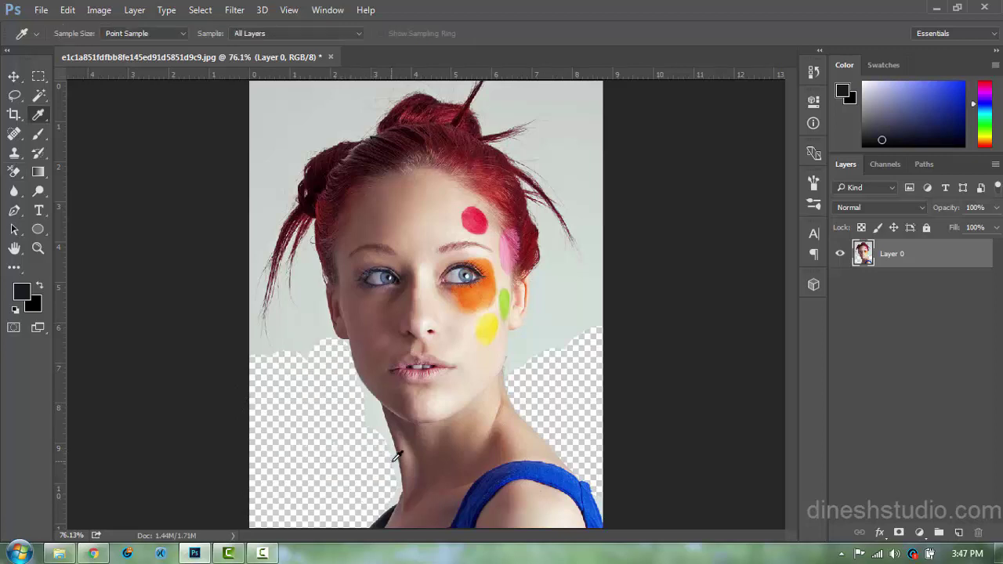
click(404, 449)
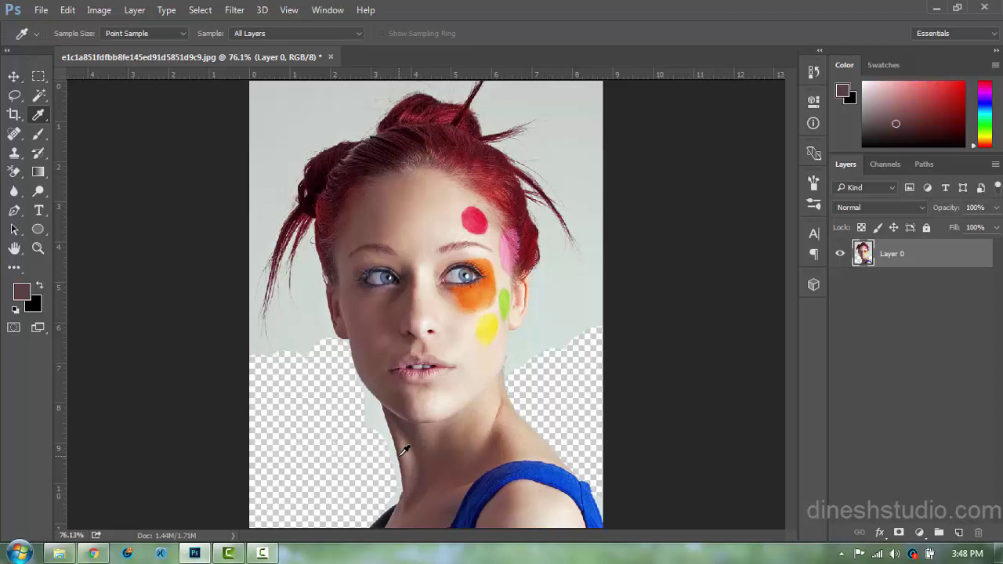
key(e)
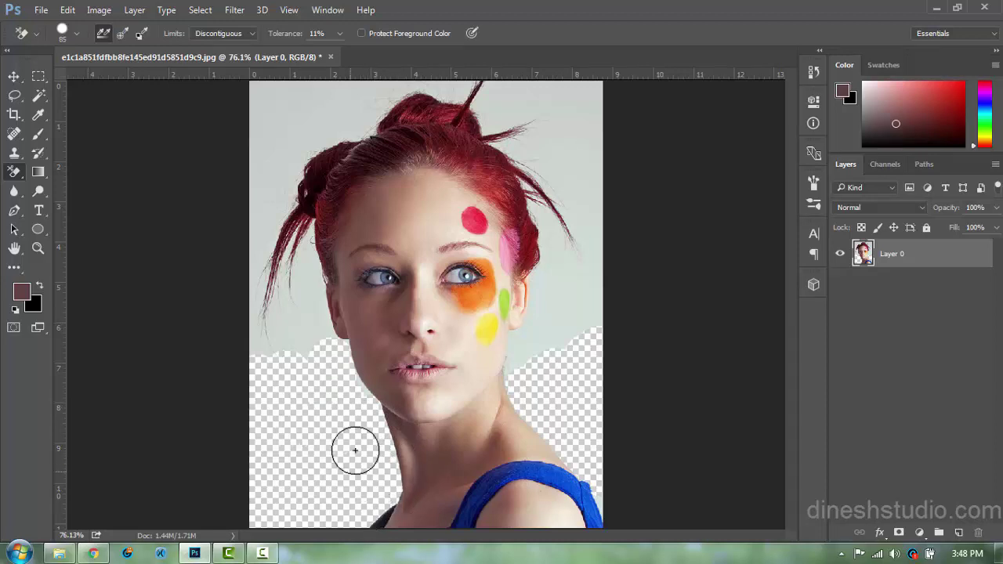
key(i)
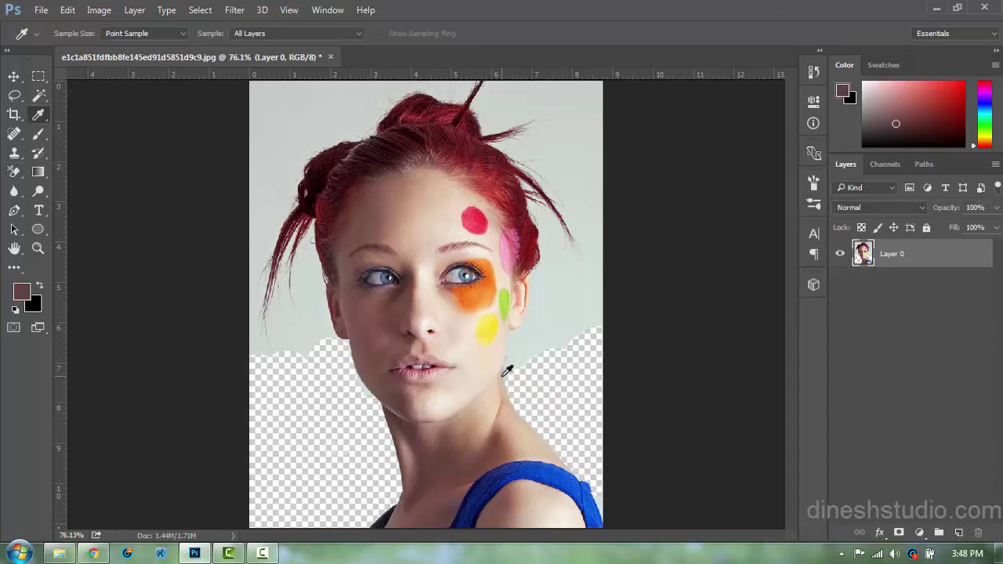
click(503, 375)
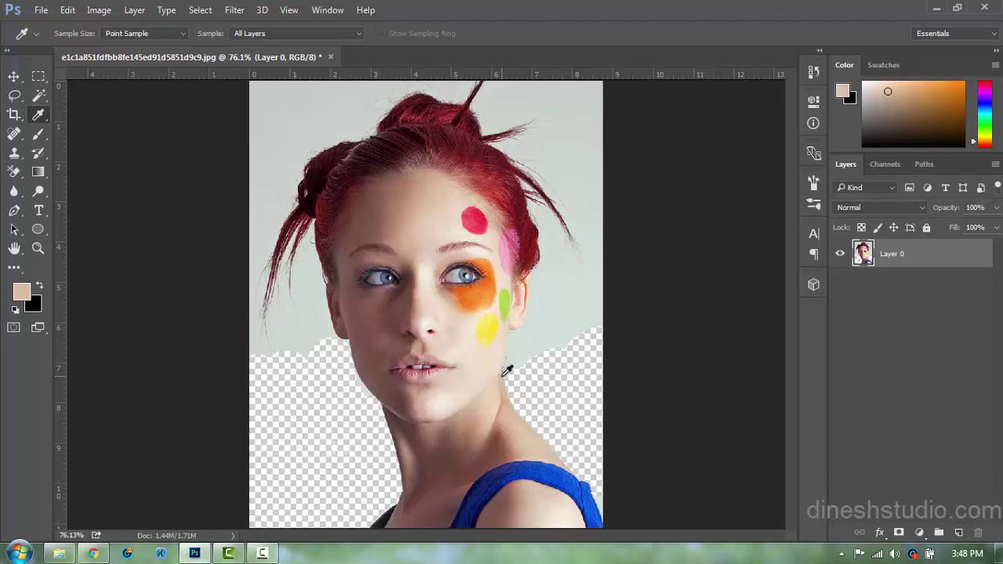
- Erase grey along the right edge, top-left corner and left edge, then sample the hair's dark red
key(e)
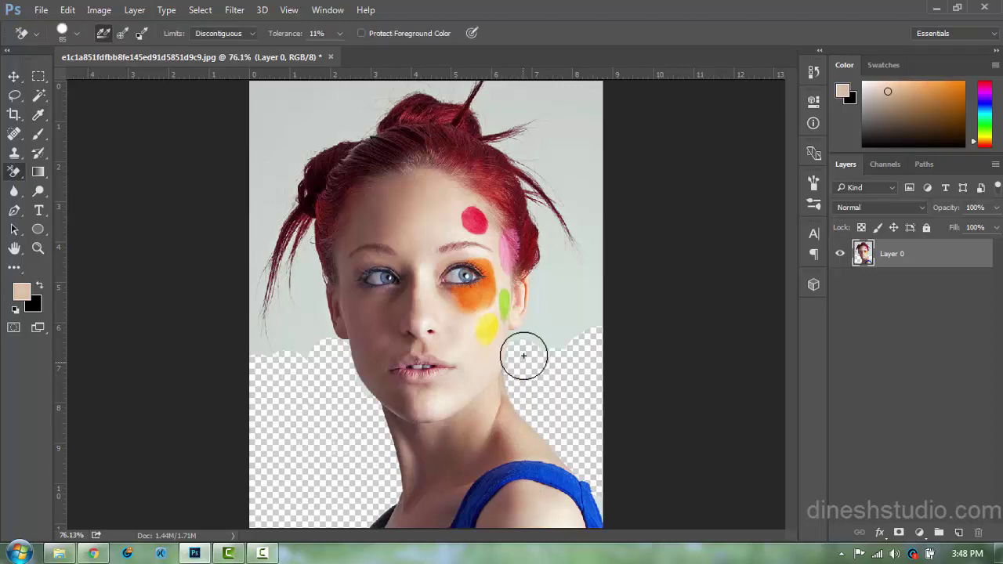
mouse_move(556, 326)
mouse_down()
mouse_move(590, 82)
mouse_move(570, 85)
mouse_up()
mouse_move(269, 105)
mouse_down()
mouse_move(266, 85)
mouse_move(244, 210)
mouse_up()
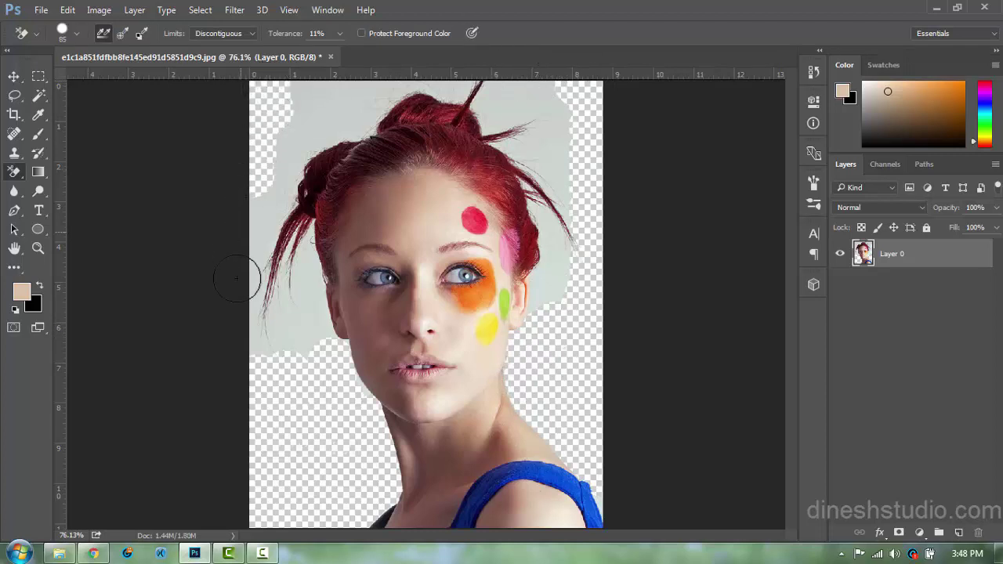
drag(251, 174, 260, 387)
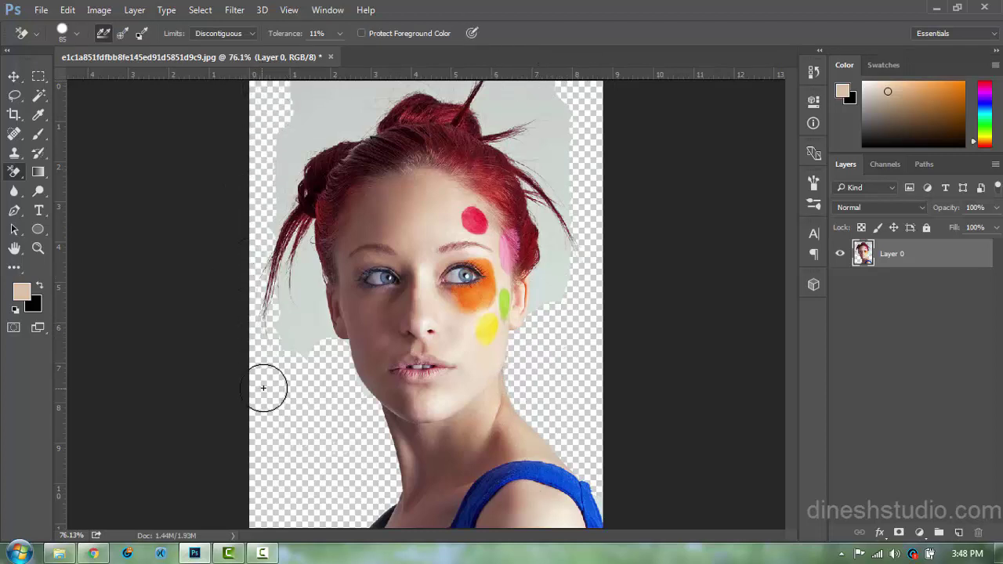
key(i)
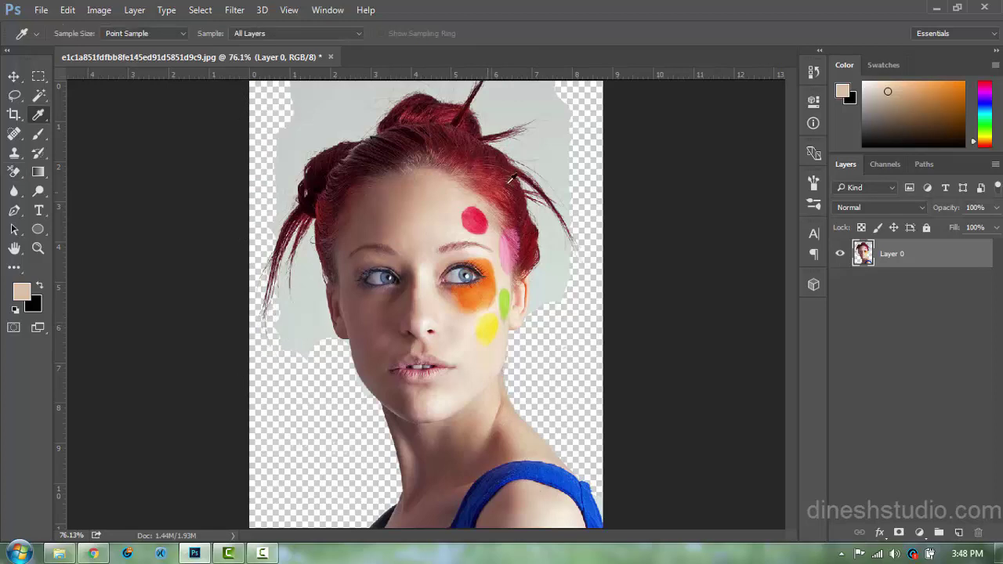
click(499, 157)
- Erase the grey right of and above the hair, undoing one stray stroke
key(e)
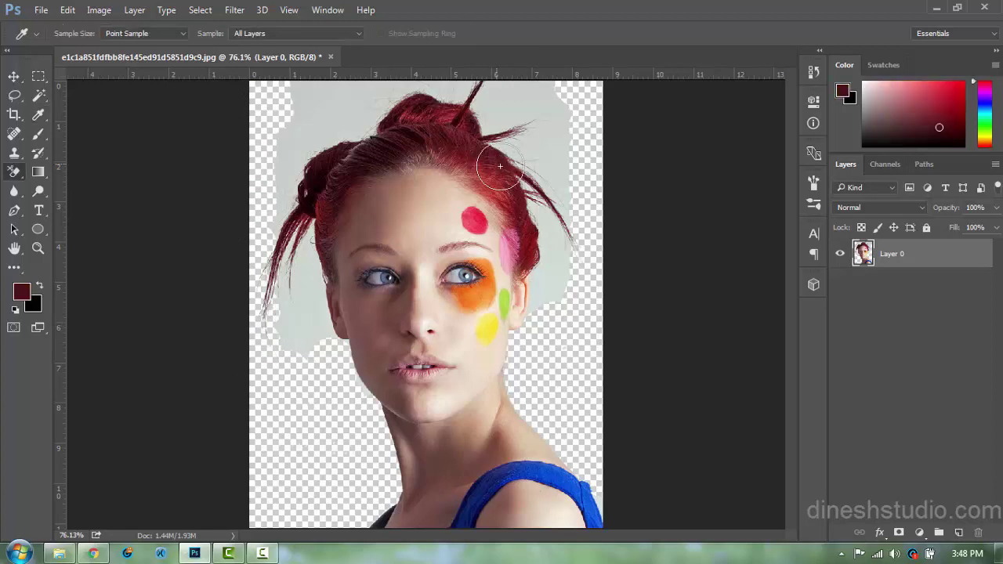
drag(538, 152, 537, 85)
mouse_move(573, 144)
mouse_down()
mouse_move(574, 267)
mouse_move(537, 168)
mouse_up()
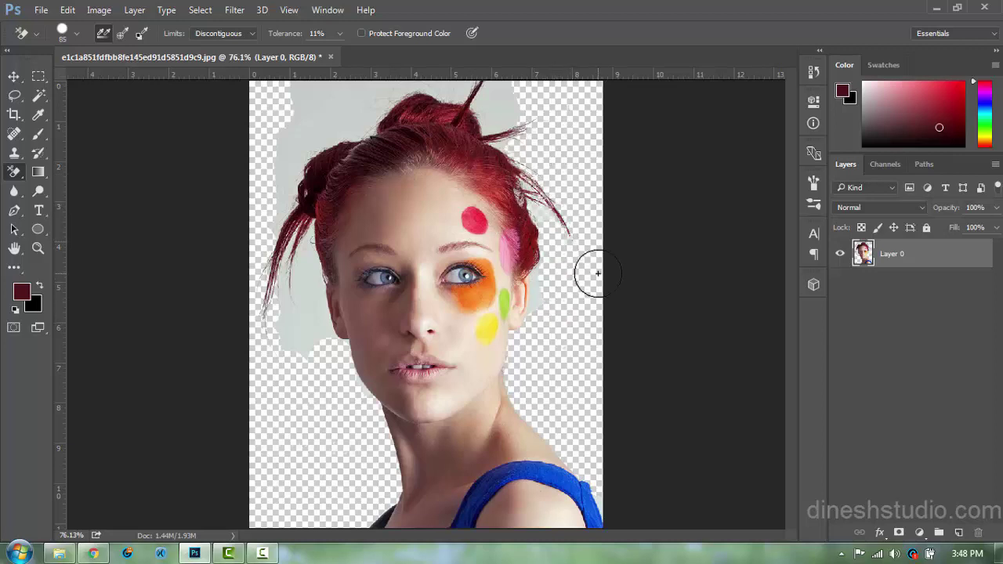
key(ctrl+z)
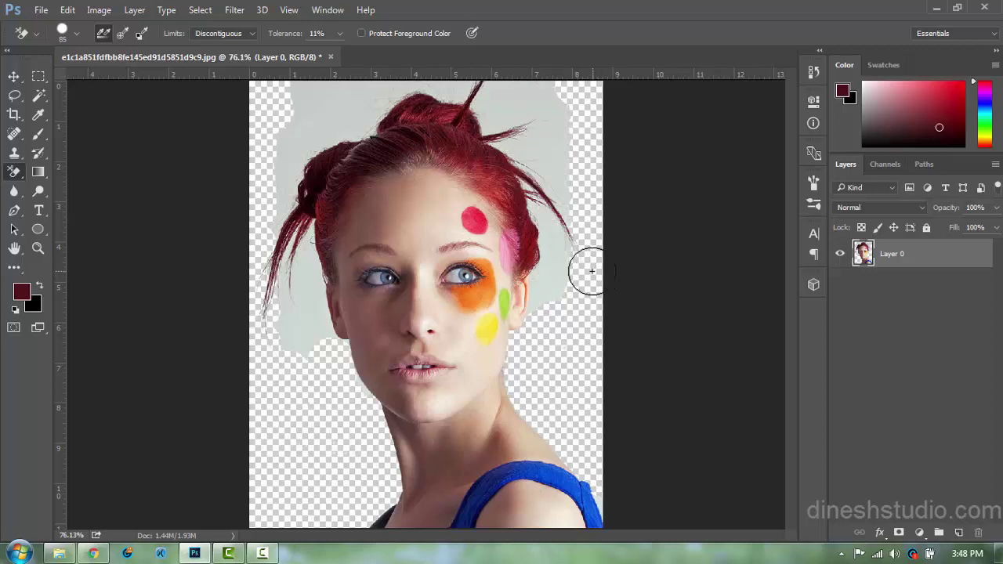
mouse_move(577, 197)
mouse_down()
mouse_move(533, 92)
mouse_move(433, 63)
mouse_move(273, 101)
mouse_move(311, 87)
mouse_move(287, 94)
mouse_move(264, 175)
mouse_move(277, 150)
mouse_up()
mouse_move(316, 97)
mouse_down()
mouse_move(305, 123)
mouse_move(352, 108)
mouse_move(360, 85)
mouse_move(413, 74)
mouse_up()
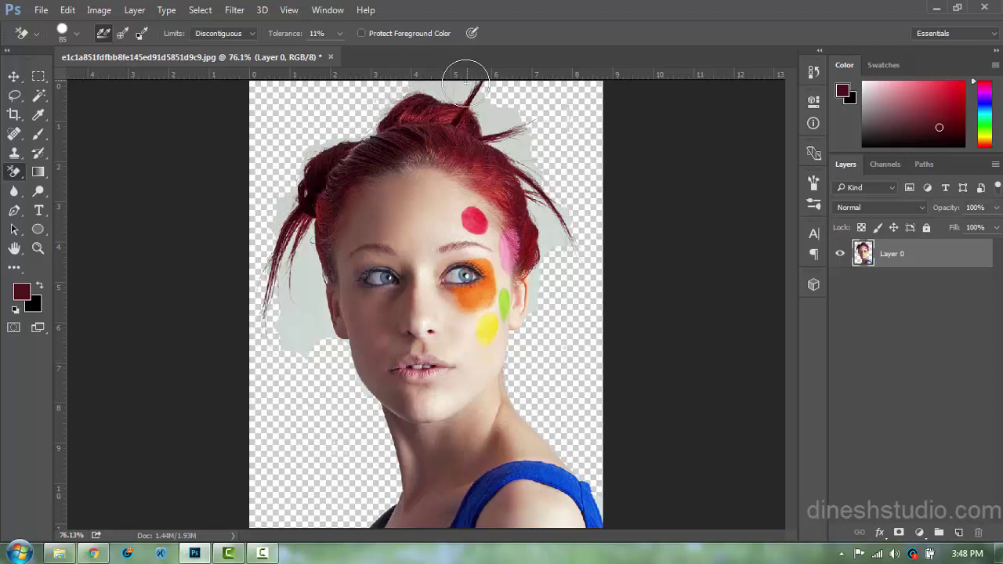
- Resample the colour at the top of the hair with the Eyedropper
key(i)
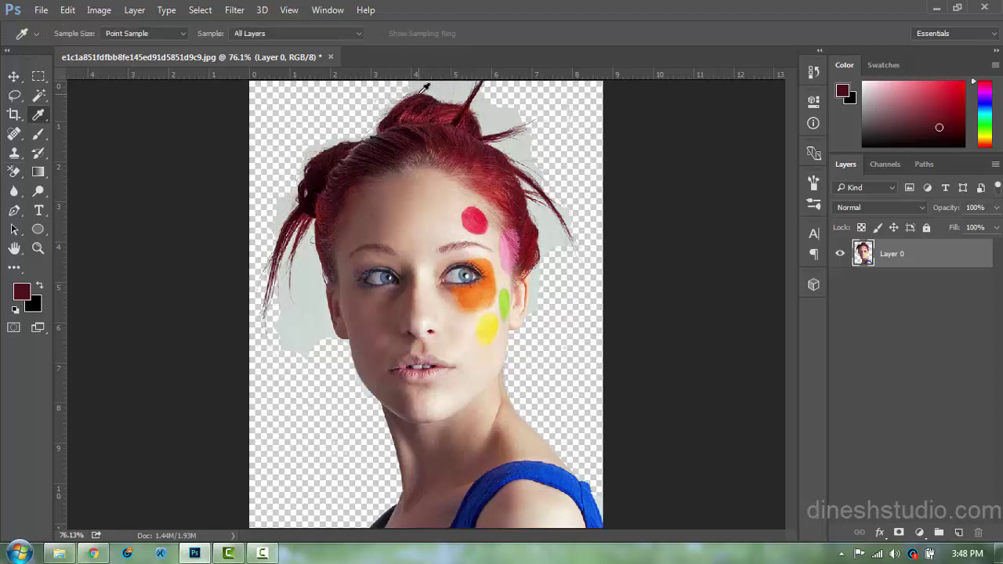
click(421, 88)
click(422, 88)
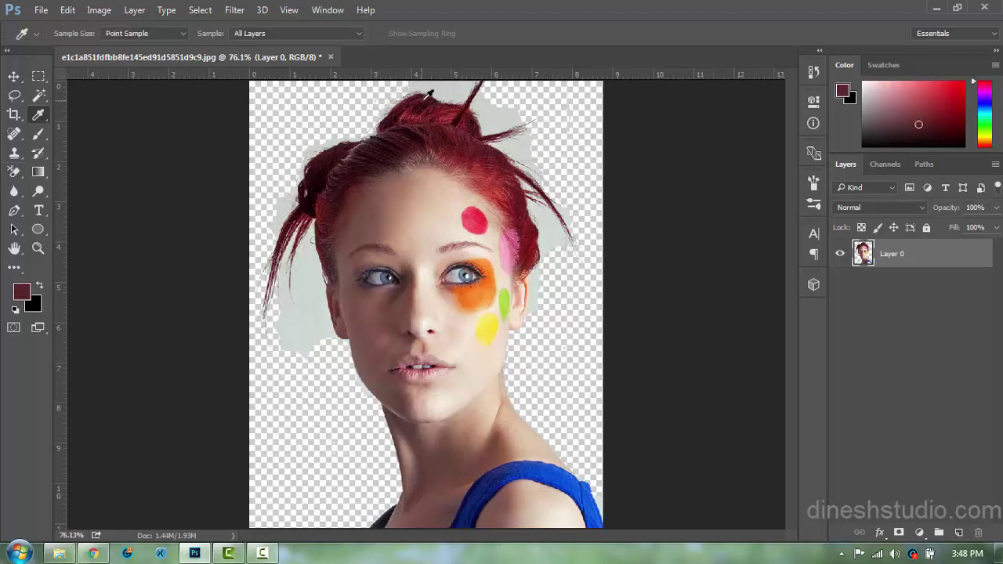
key(e)
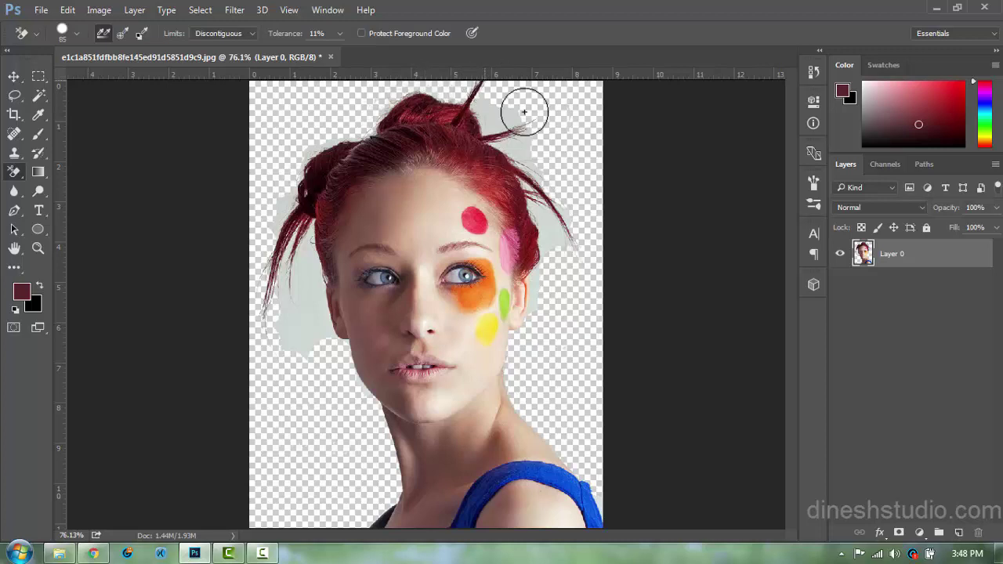
key(i)
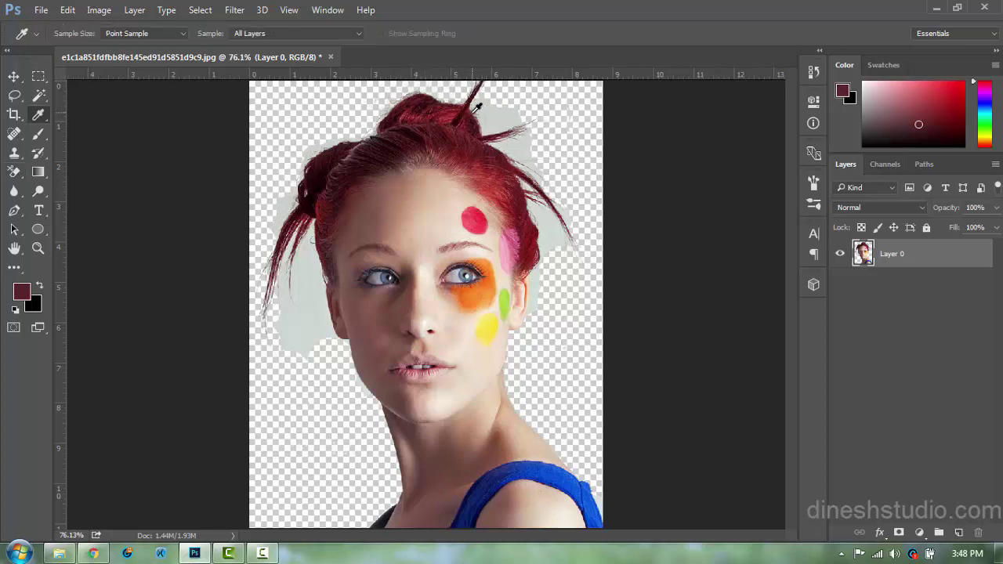
key(e)
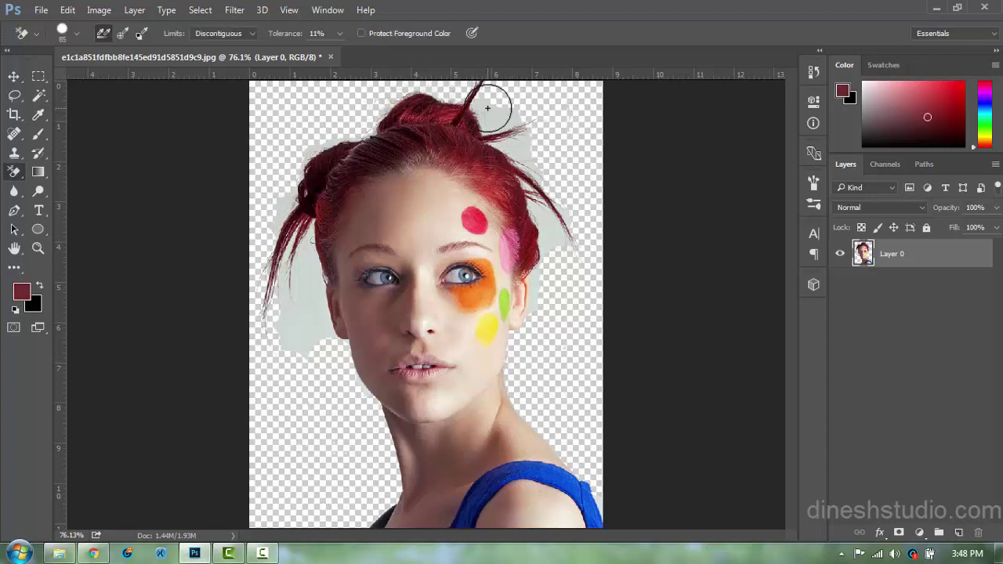
- Erase the grey beside the hair on the right, near the top and along the left edge
mouse_move(506, 118)
mouse_down()
mouse_move(533, 150)
mouse_move(517, 150)
mouse_move(554, 173)
mouse_up()
drag(324, 191, 309, 160)
key(i)
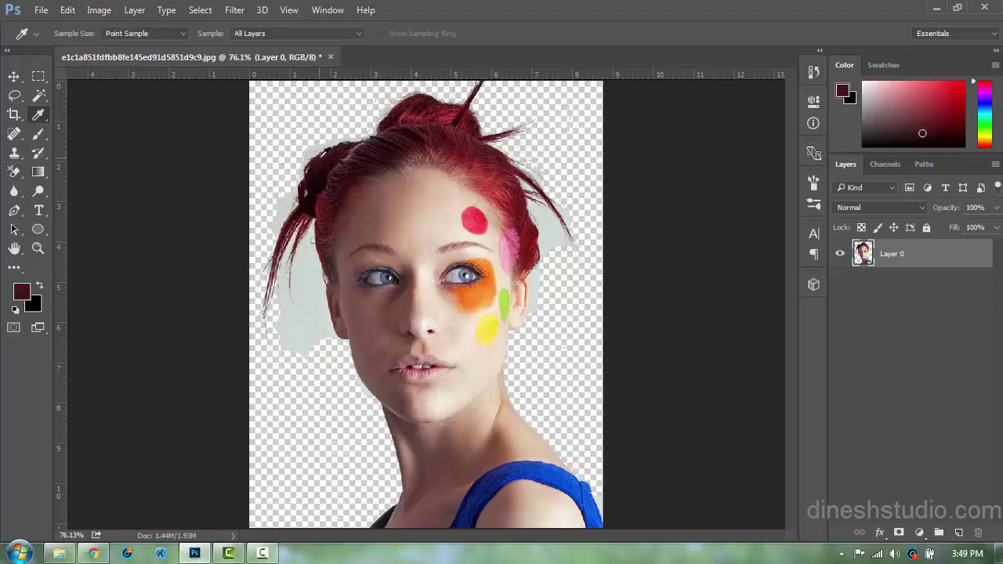
key(e)
mouse_move(327, 124)
mouse_down()
mouse_move(294, 169)
mouse_move(275, 222)
mouse_up()
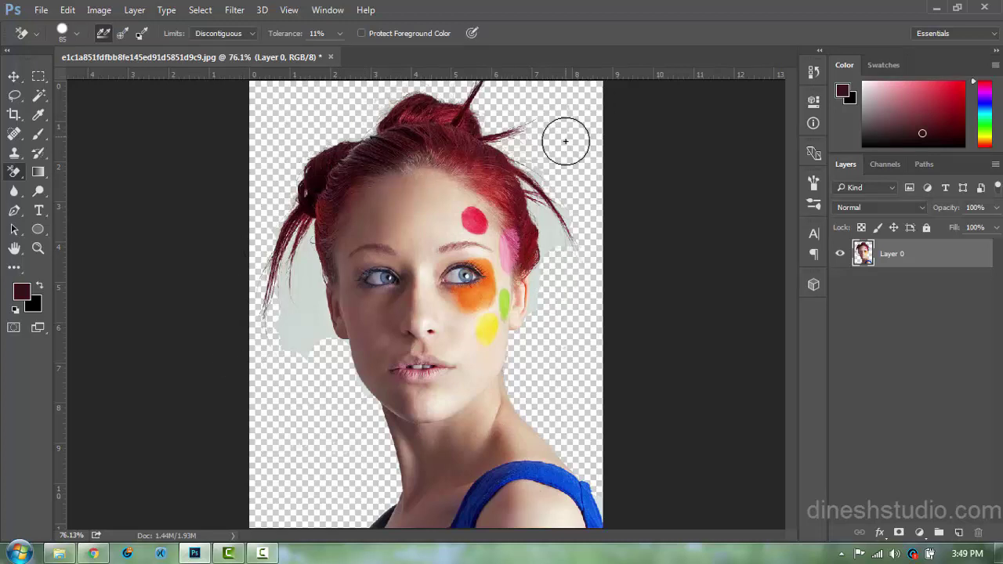
key(i)
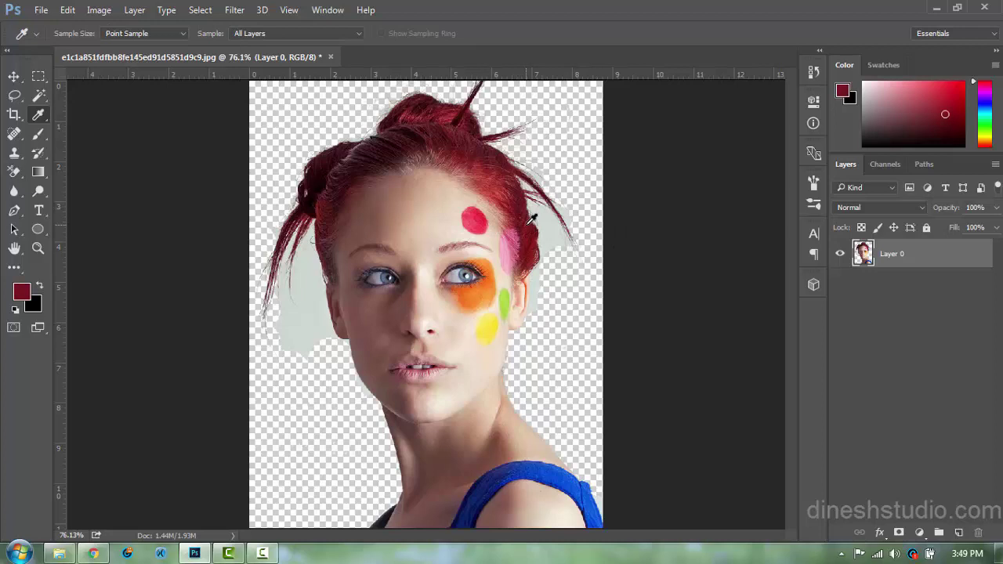
- Erase light grey along the right hair edge and sample the cheek's skin colour
key(e)
mouse_move(545, 219)
mouse_down()
mouse_move(561, 241)
mouse_move(551, 291)
mouse_up()
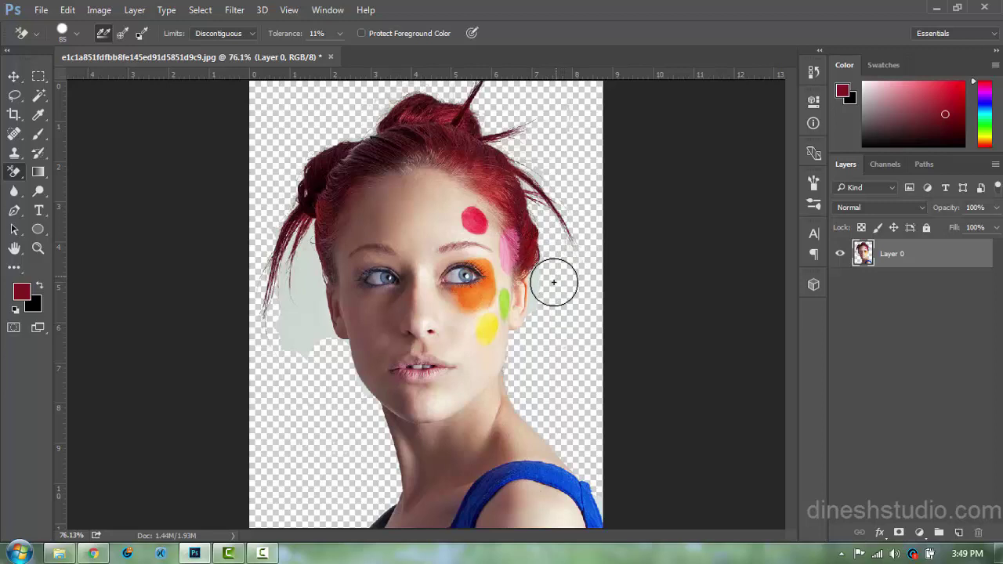
key(i)
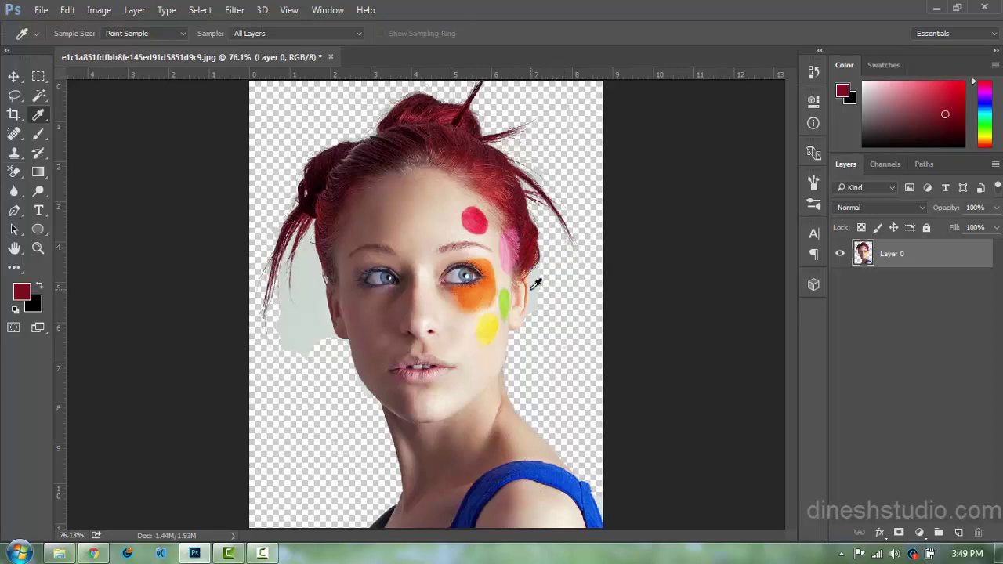
click(529, 287)
- Erase the pale grey fringe beside the right cheek, then sample the hair's red
key(e)
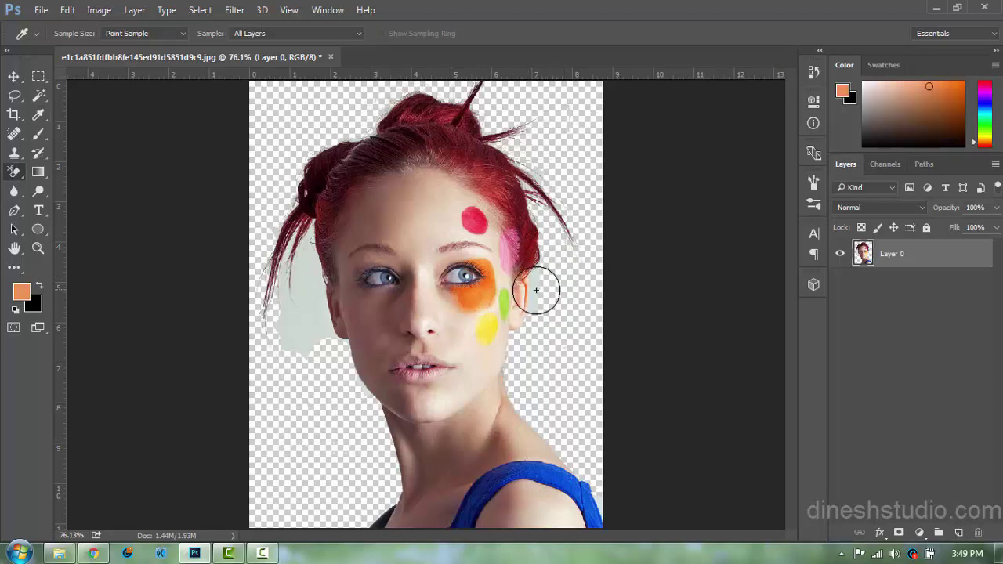
drag(542, 271, 531, 337)
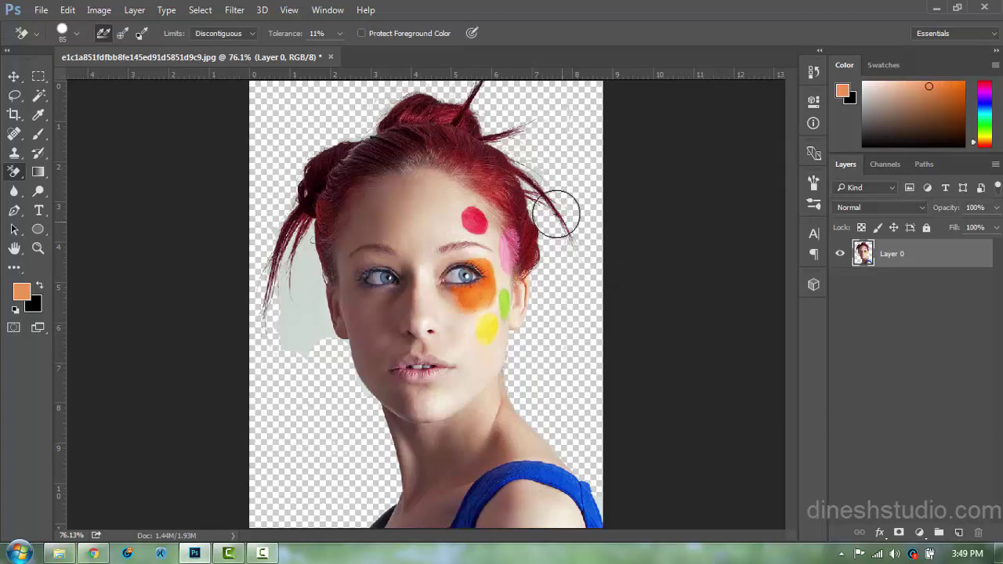
key(i)
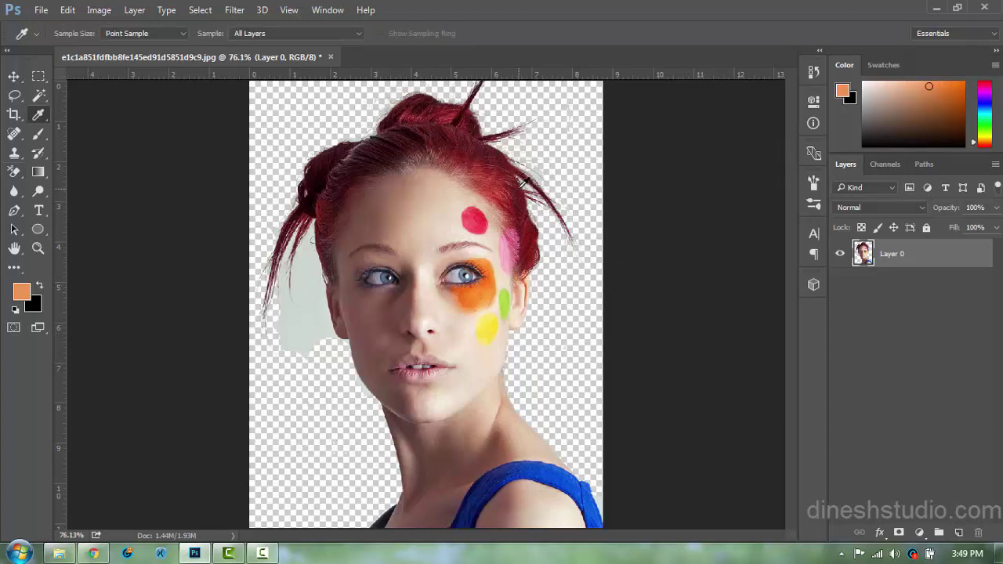
click(528, 179)
- Sample the left hair strands' red, erase the grey patch left of the face, then sample a darker red
key(e)
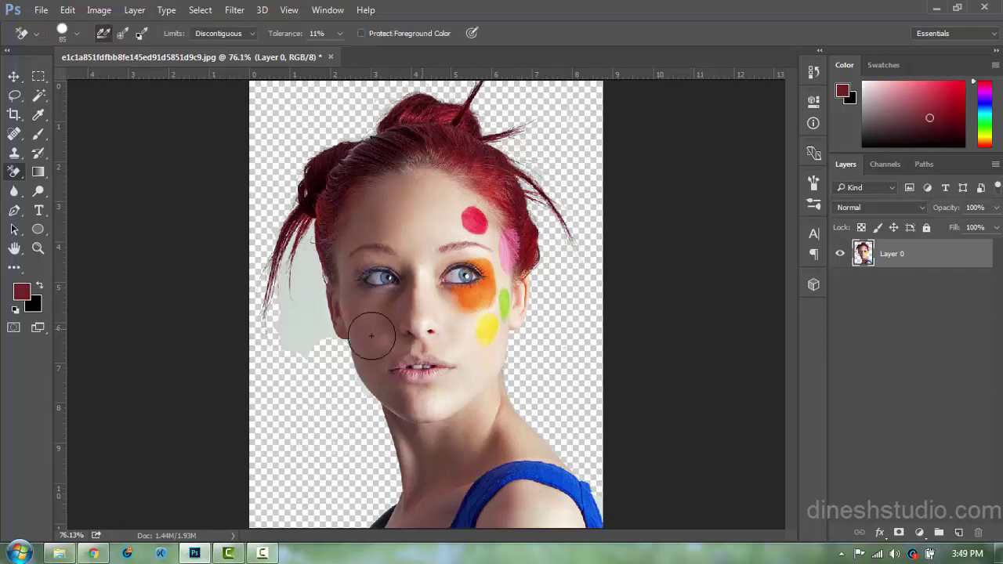
key(i)
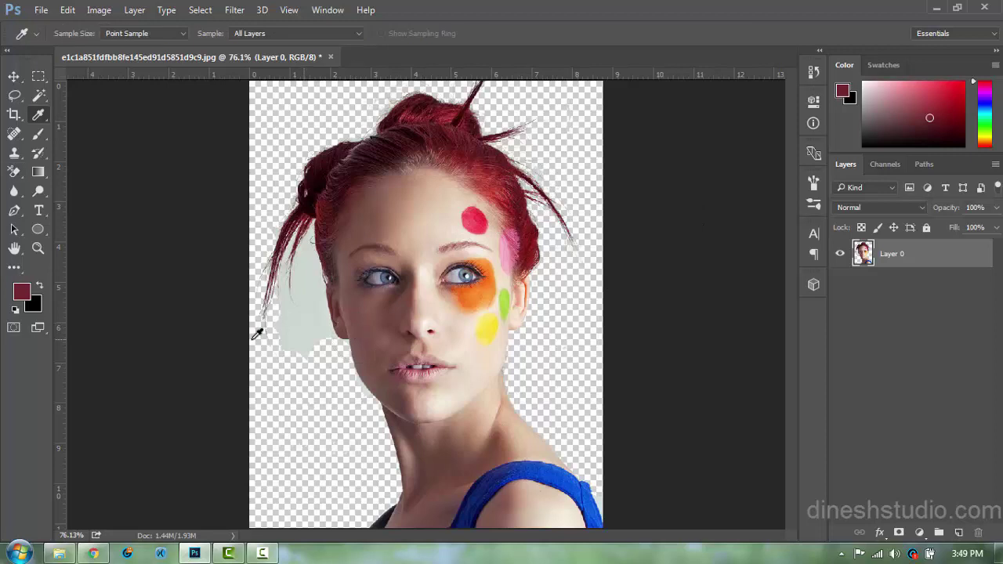
click(329, 296)
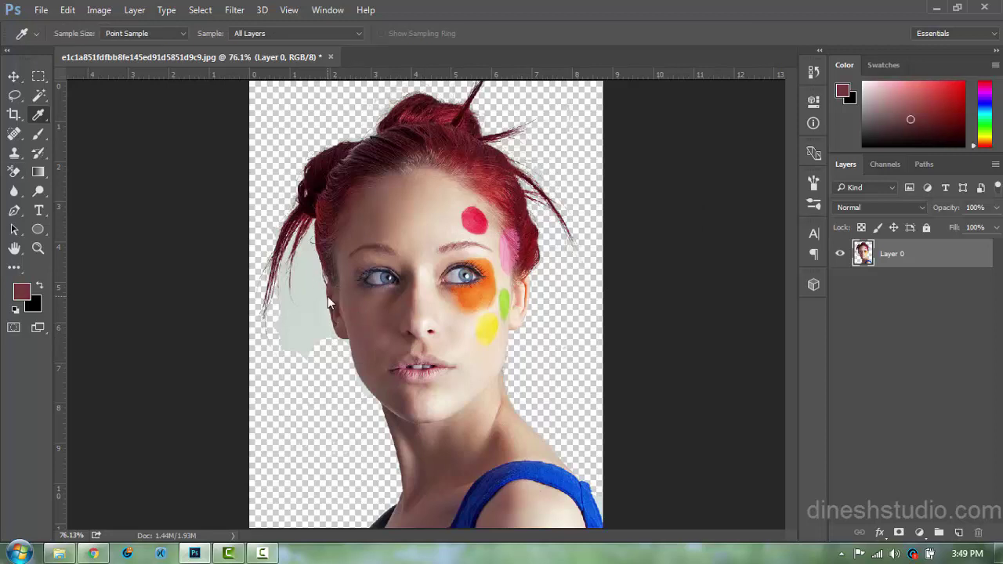
key(e)
mouse_move(321, 329)
mouse_down()
mouse_move(304, 273)
mouse_move(335, 372)
mouse_up()
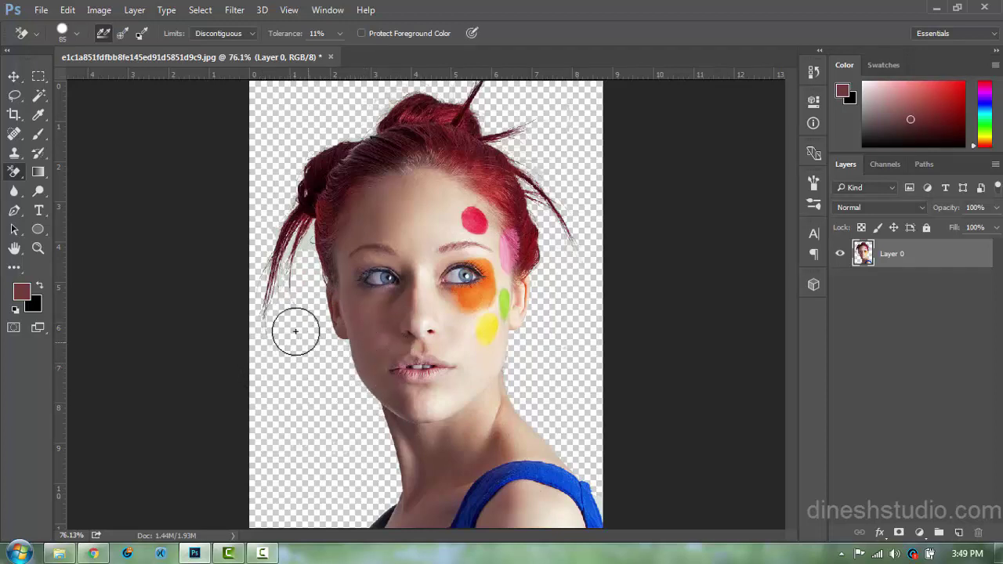
key(i)
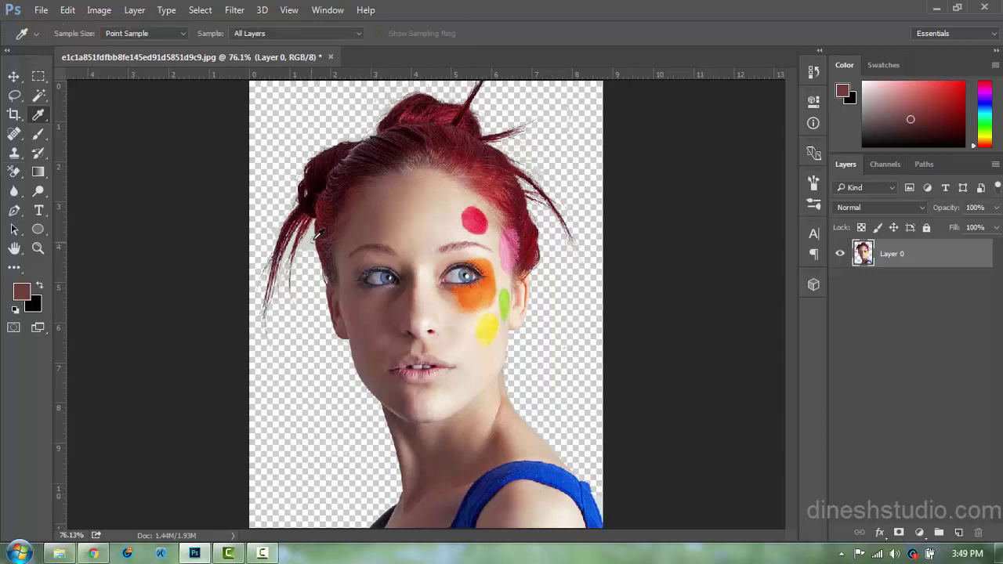
click(319, 228)
- Touch up remaining grey edges, ending with the top's blue sampled as foreground colour
key(e)
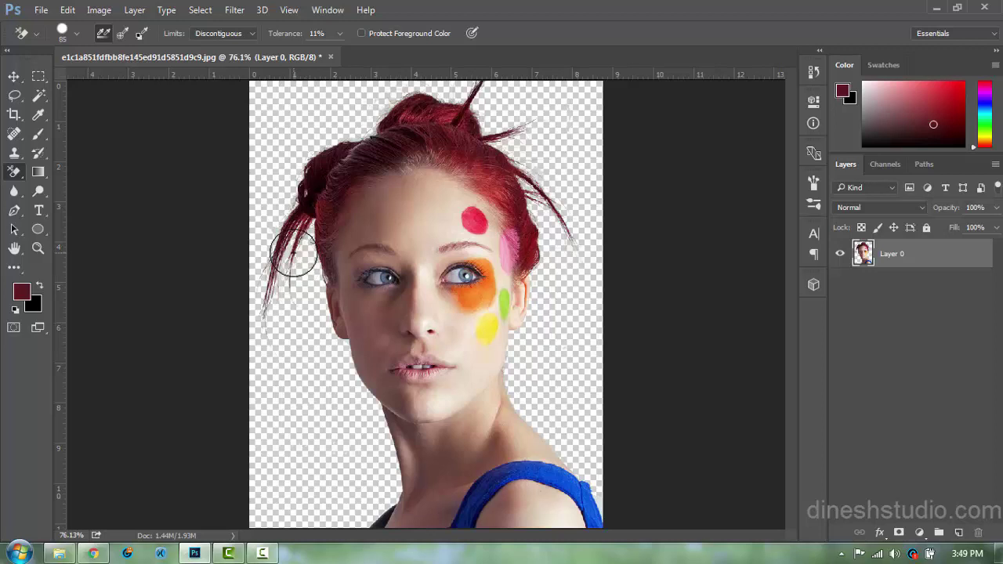
key(i)
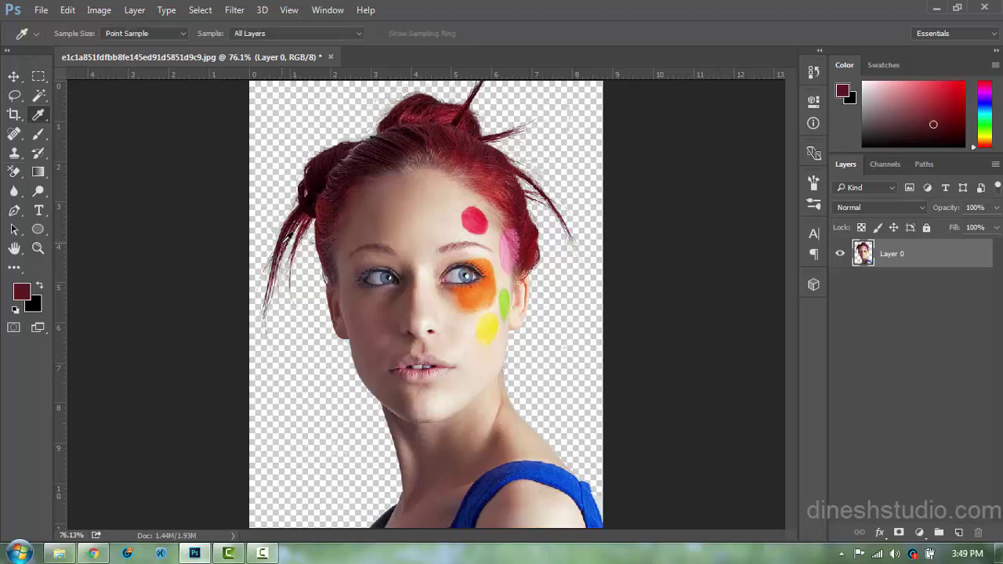
key(e)
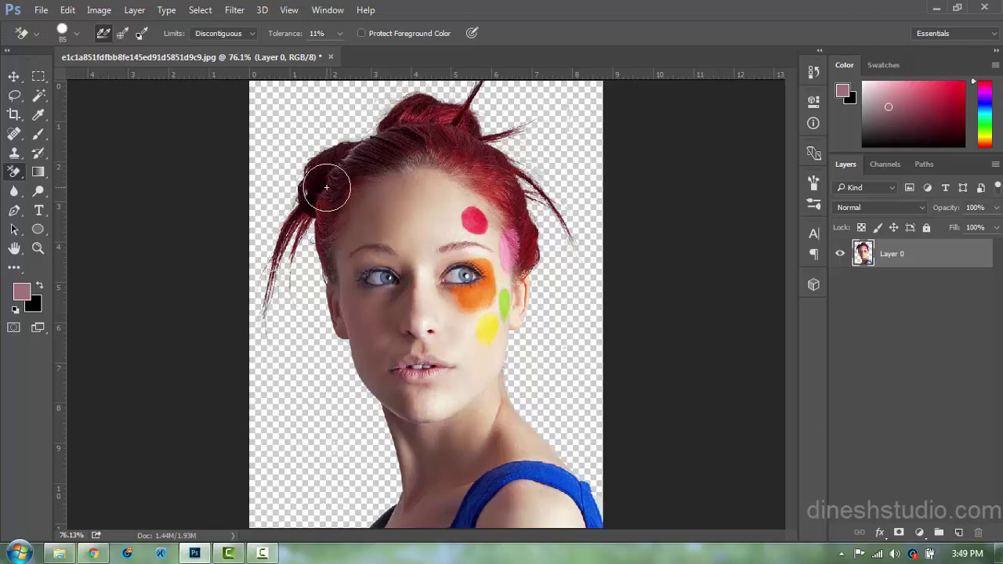
key(i)
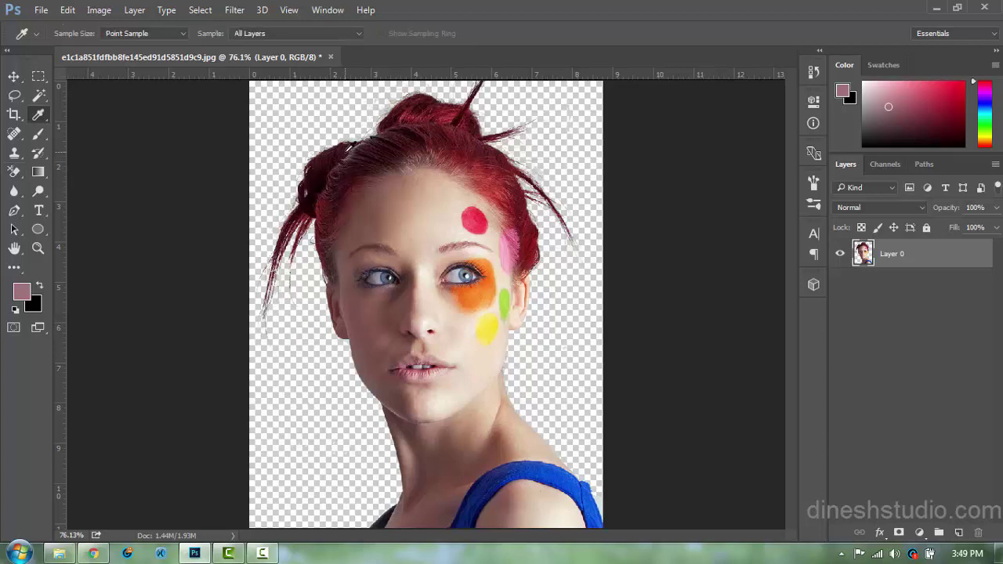
key(e)
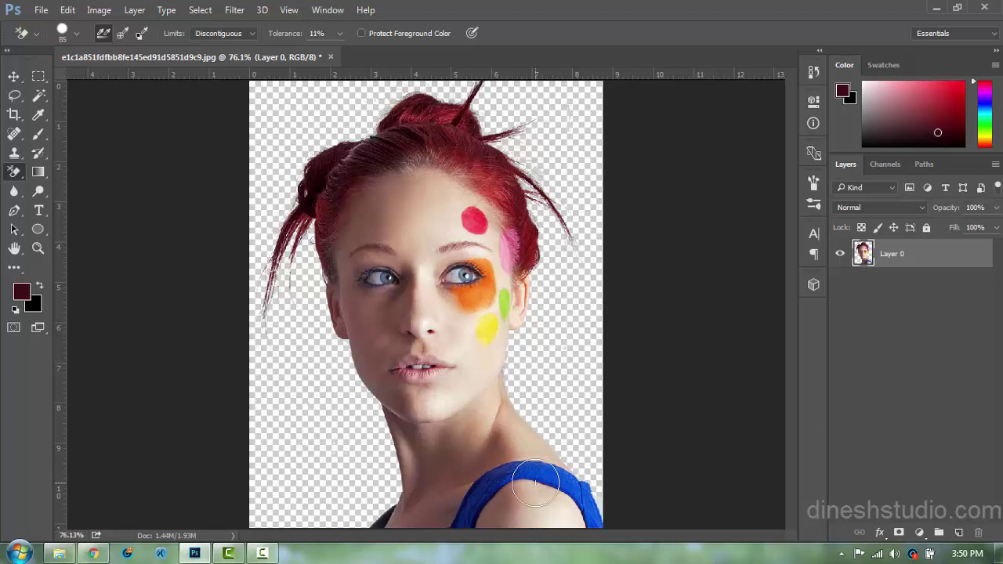
key(i)
click(597, 511)
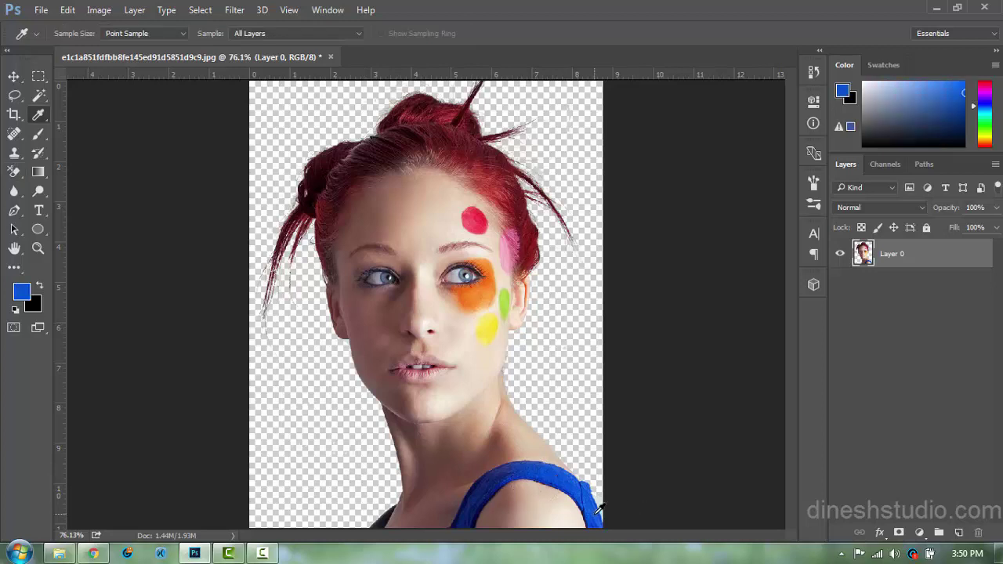
key(e)
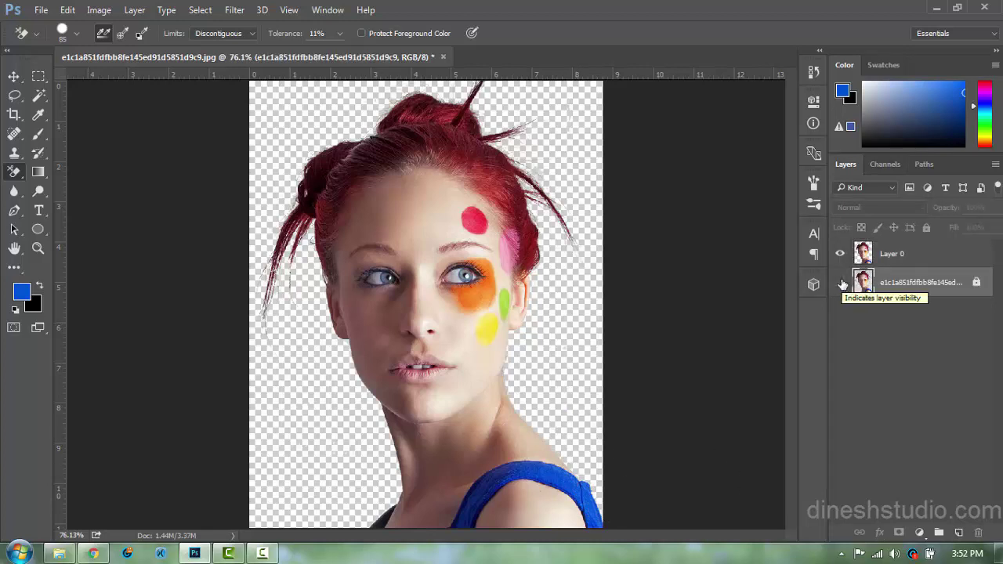
click(841, 282)
click(841, 282)
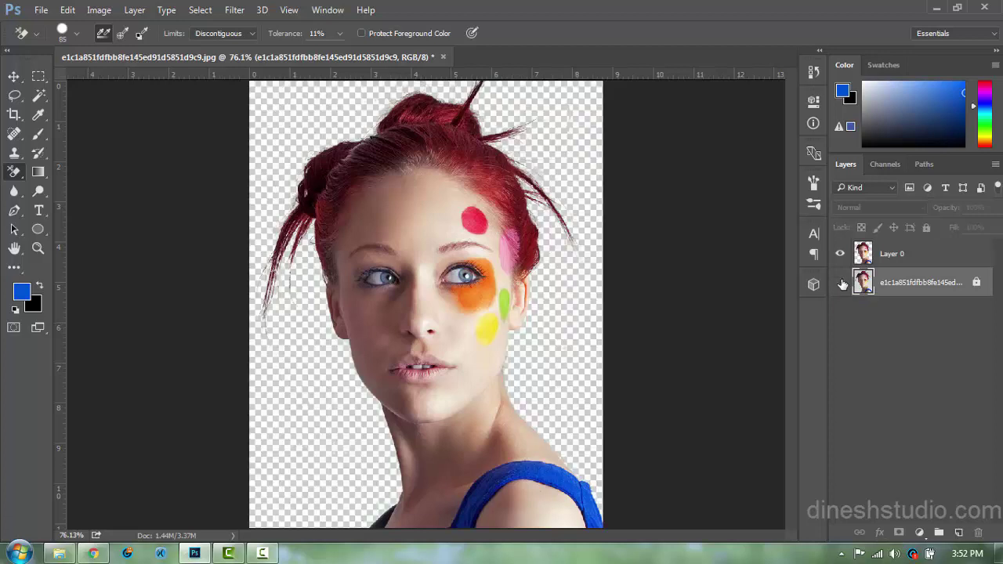
click(841, 282)
click(841, 282)
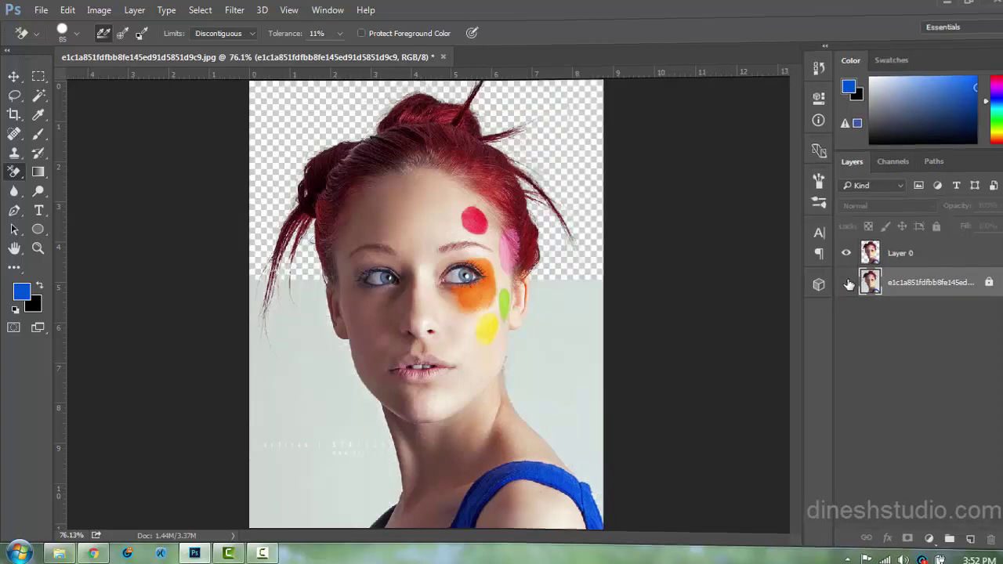